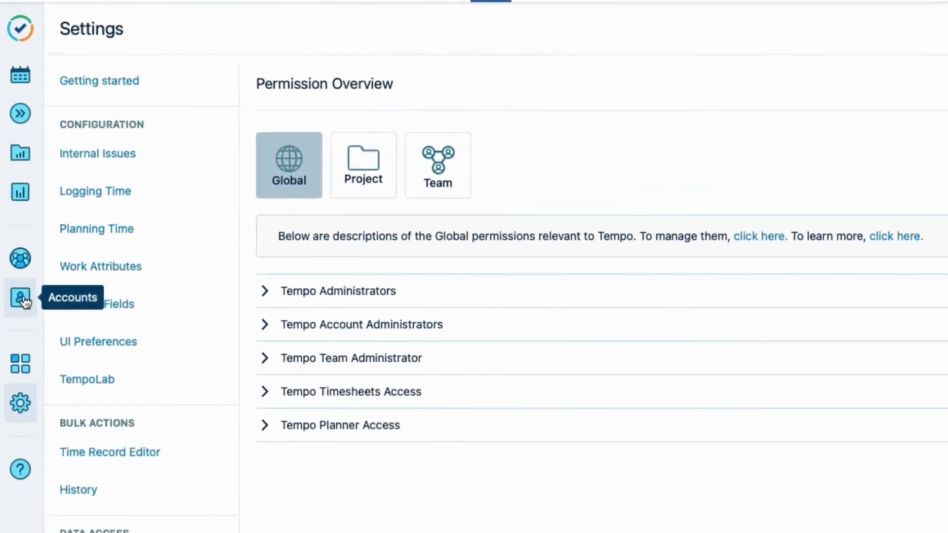
- Create a customer named Greenergy in the Tempo customer list and give it a unique customer key
{"action": "left_click", "coordinate": [25, 305]}
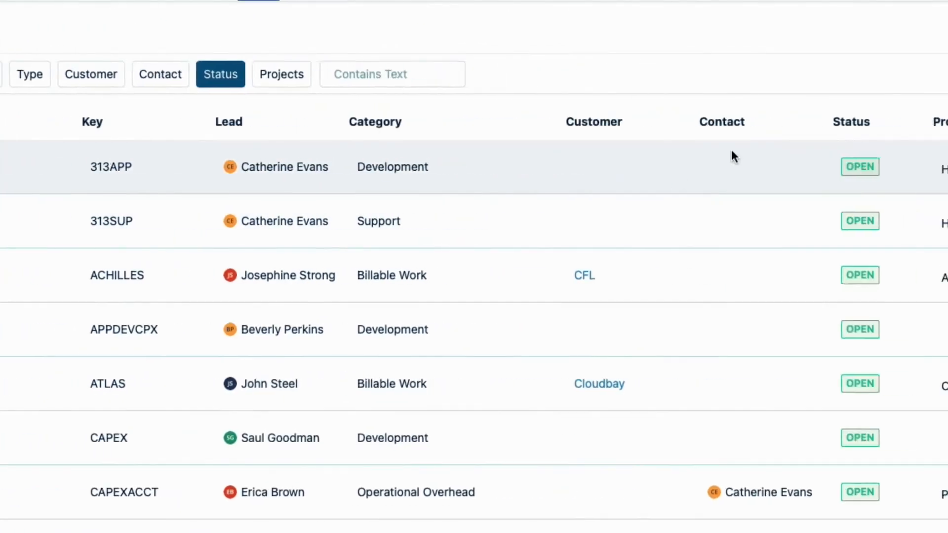
{"action": "left_click", "coordinate": [890, 31]}
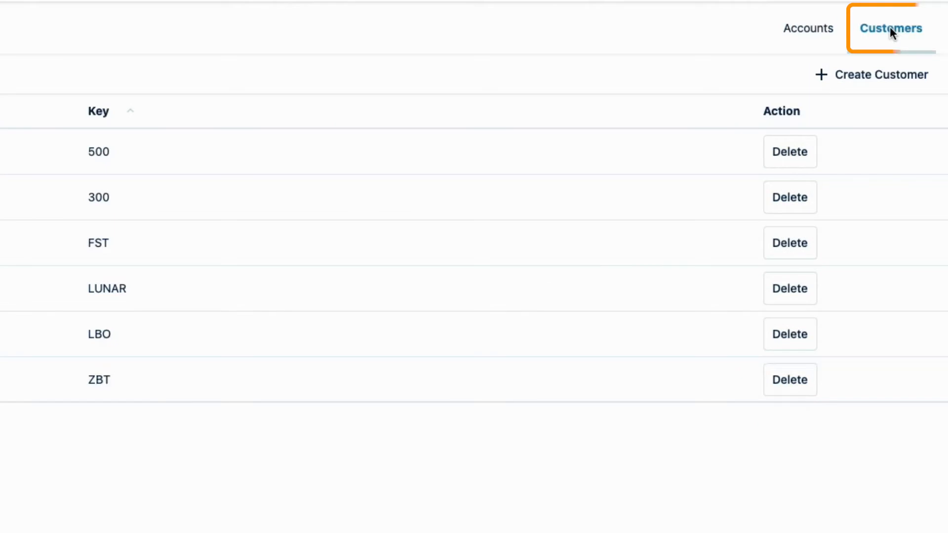
{"action": "left_click", "coordinate": [858, 79]}
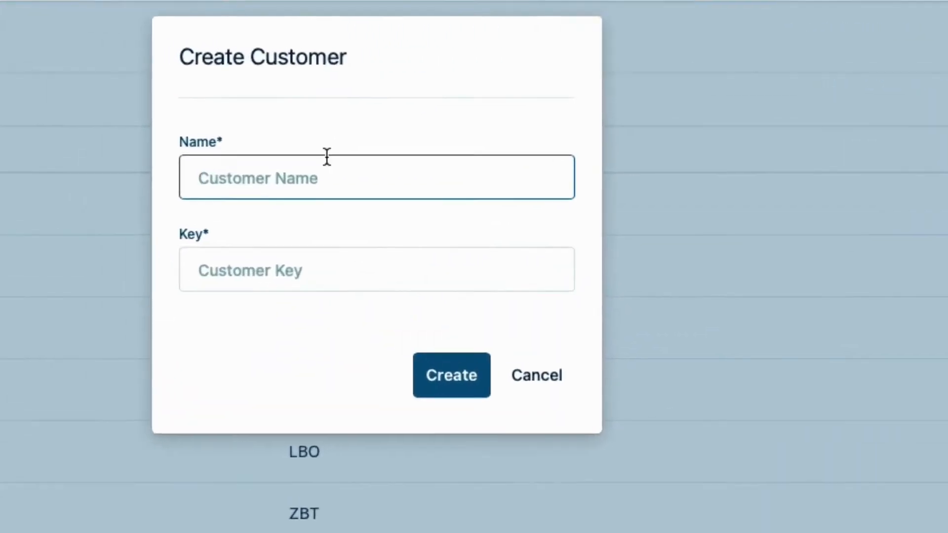
{"action": "type", "text": "Greenergy"}
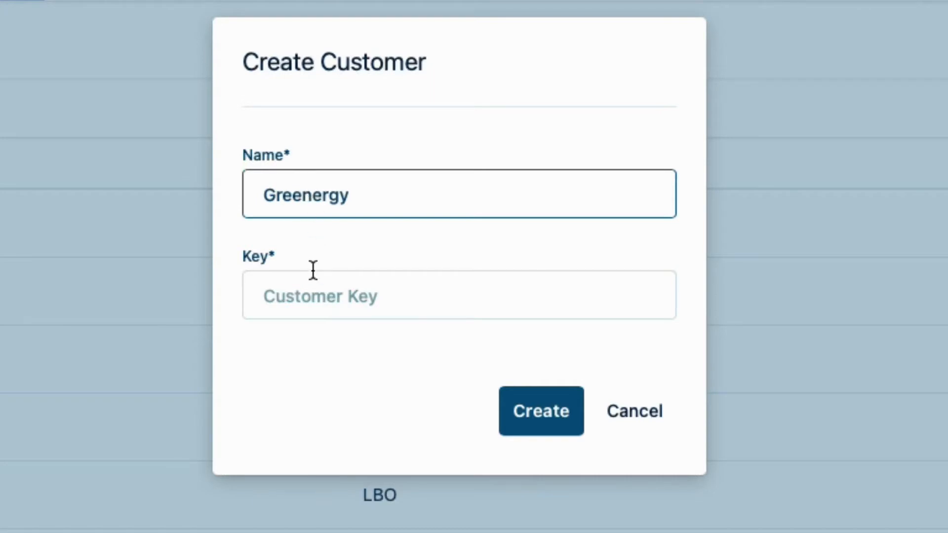
{"action": "left_click", "coordinate": [295, 295]}
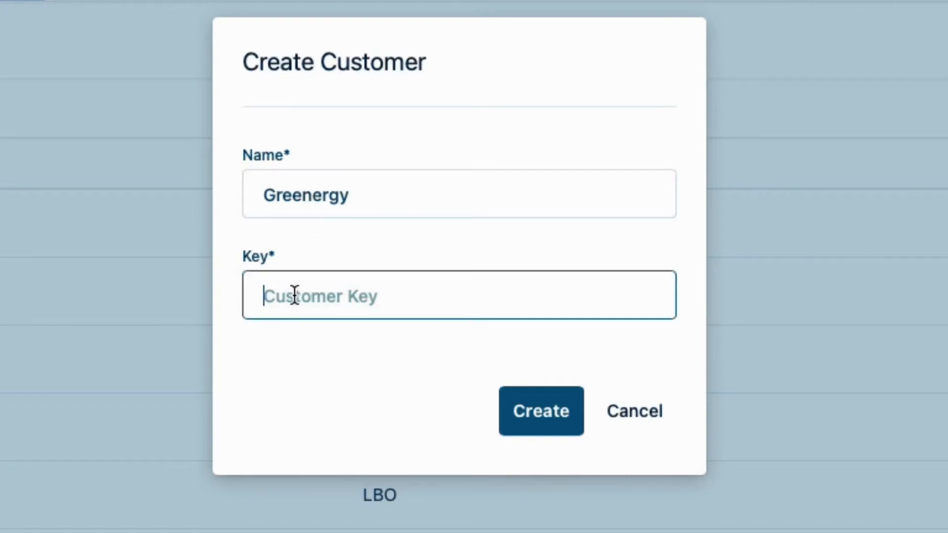
{"action": "type", "text": "GR1257"}
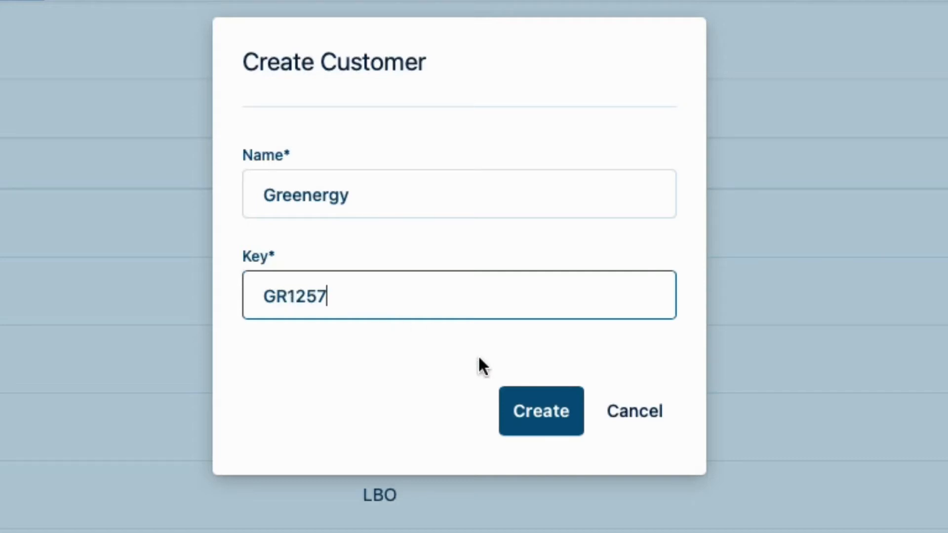
{"action": "left_click", "coordinate": [543, 412]}
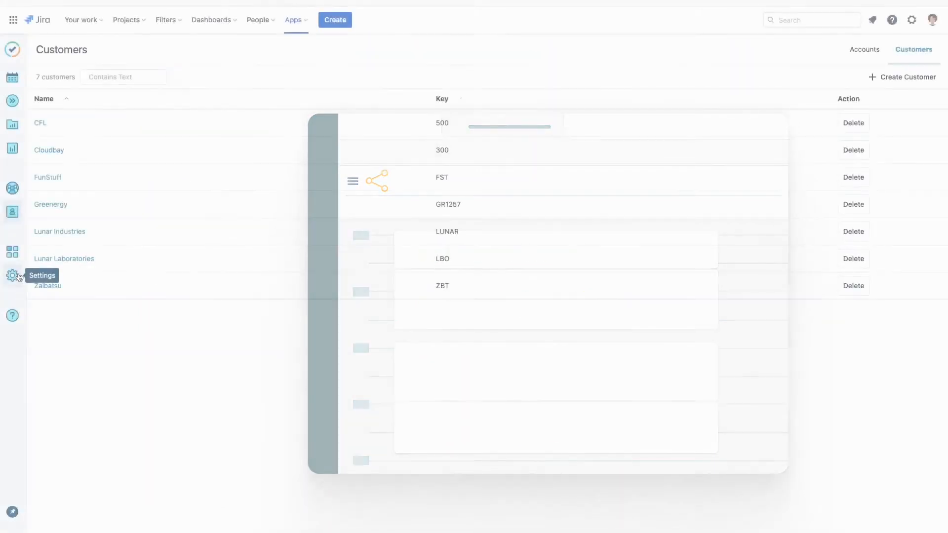
- Add an account category named Consulting with key CSLT and type Billable in the Account Categories settings
{"action": "left_click", "coordinate": [20, 166]}
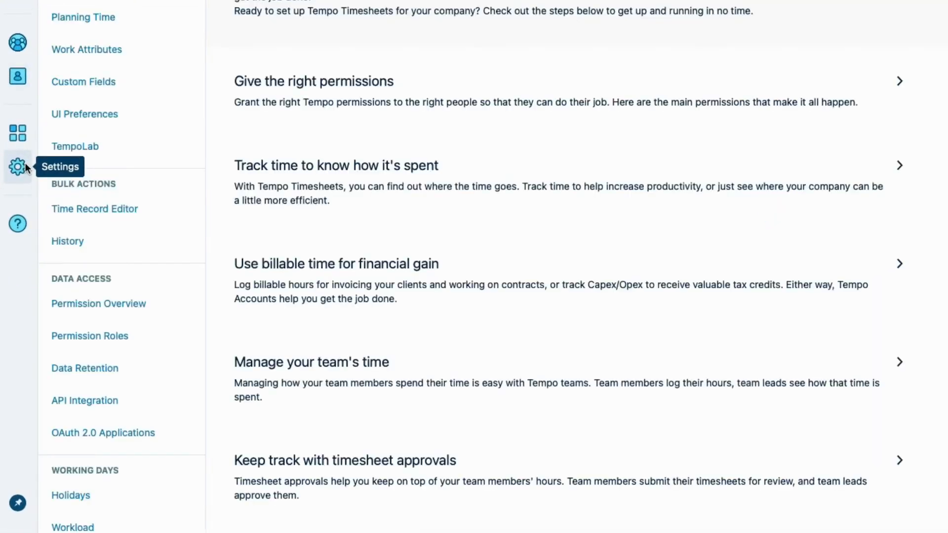
{"action": "scroll", "coordinate": [106, 338], "scroll_direction": "down", "scroll_amount": 5}
{"action": "scroll", "coordinate": [106, 341], "scroll_direction": "down", "scroll_amount": 1}
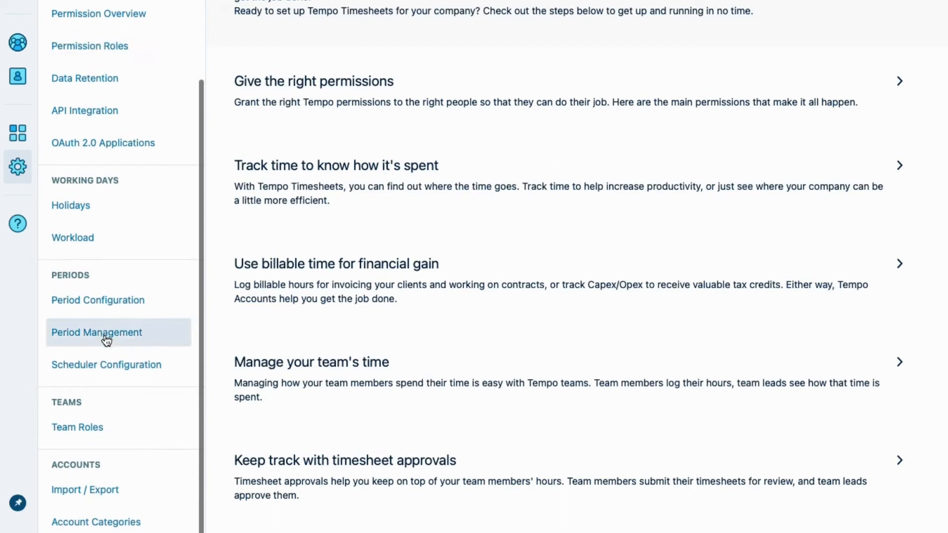
{"action": "left_click", "coordinate": [146, 525]}
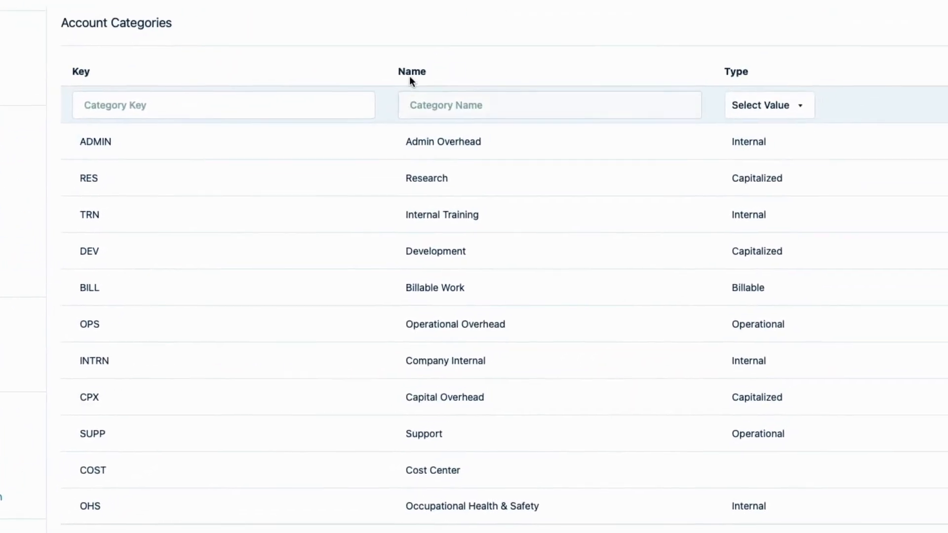
{"action": "left_click", "coordinate": [413, 103]}
{"action": "type", "text": "Consulting"}
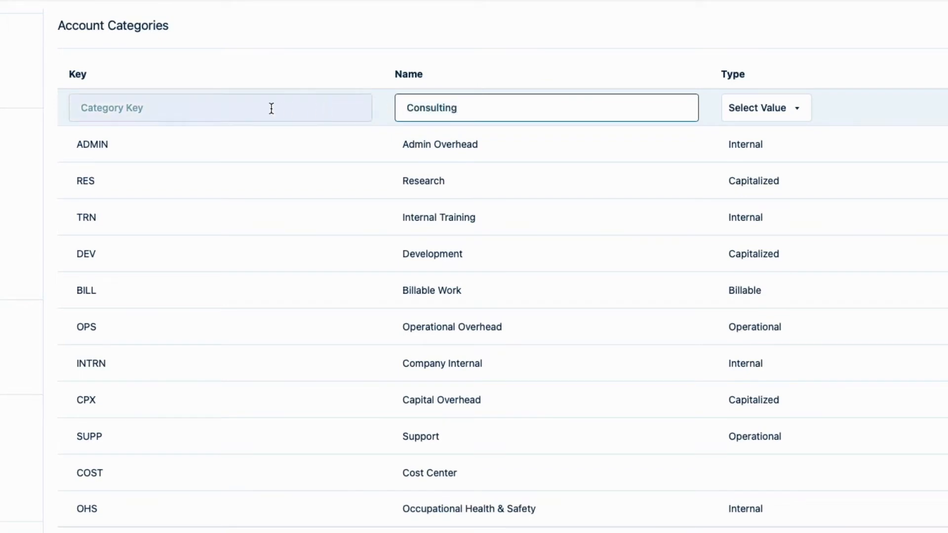
{"action": "left_click", "coordinate": [136, 107]}
{"action": "left_click", "coordinate": [81, 107]}
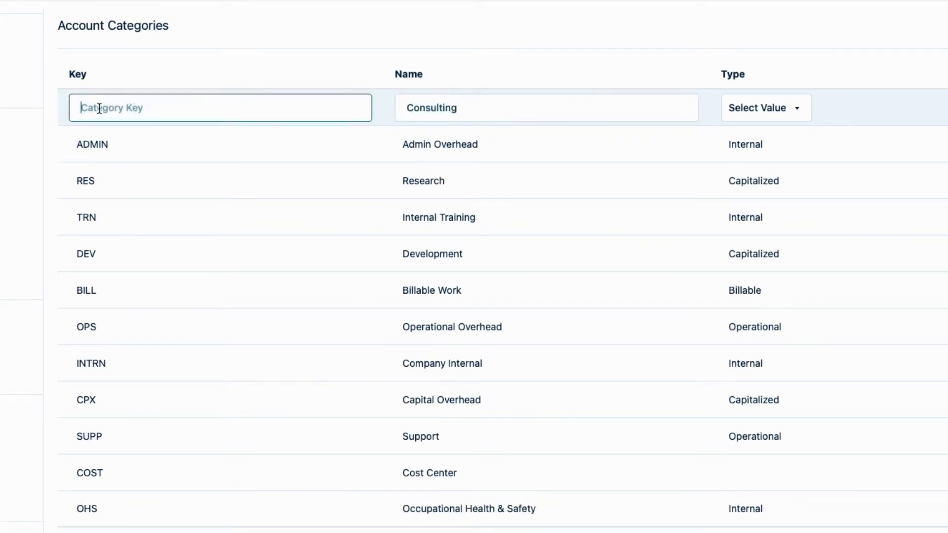
{"action": "type", "text": "CSLT"}
{"action": "left_click", "coordinate": [797, 108]}
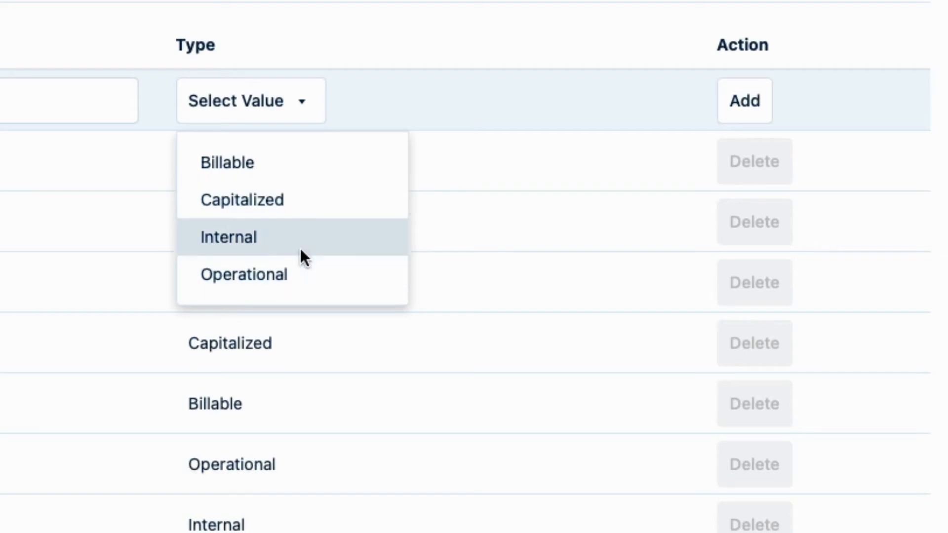
{"action": "left_click", "coordinate": [292, 166]}
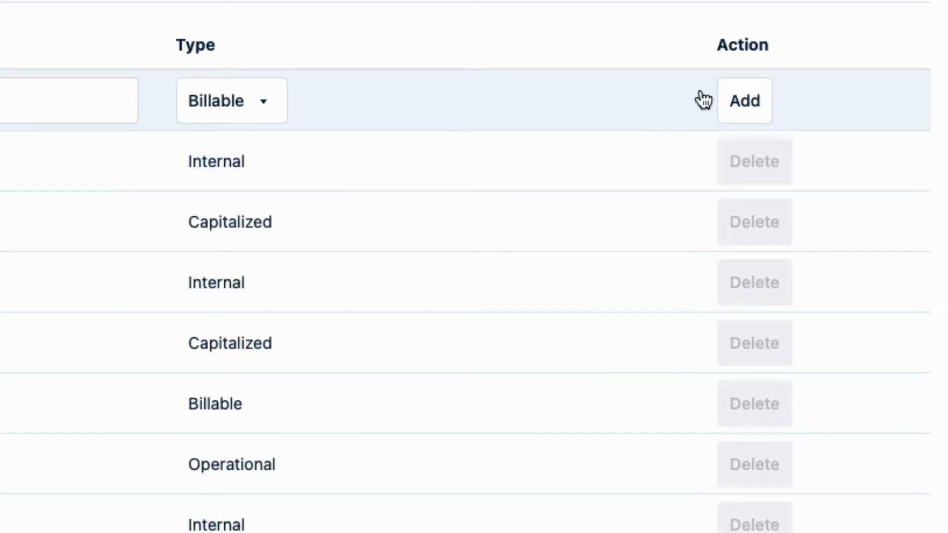
{"action": "left_click", "coordinate": [751, 101]}
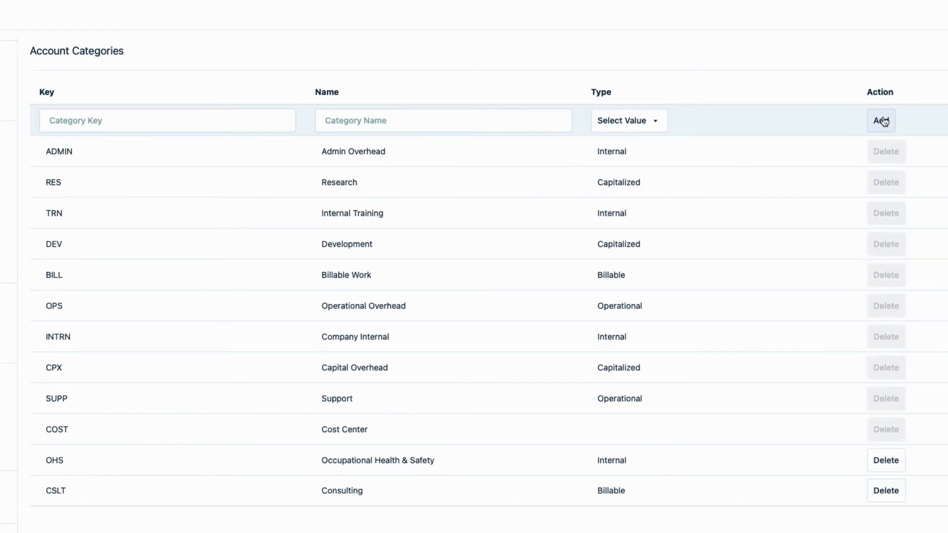
- Add another account category named Presales with key PRSL and type Operational
{"action": "left_click", "coordinate": [336, 119]}
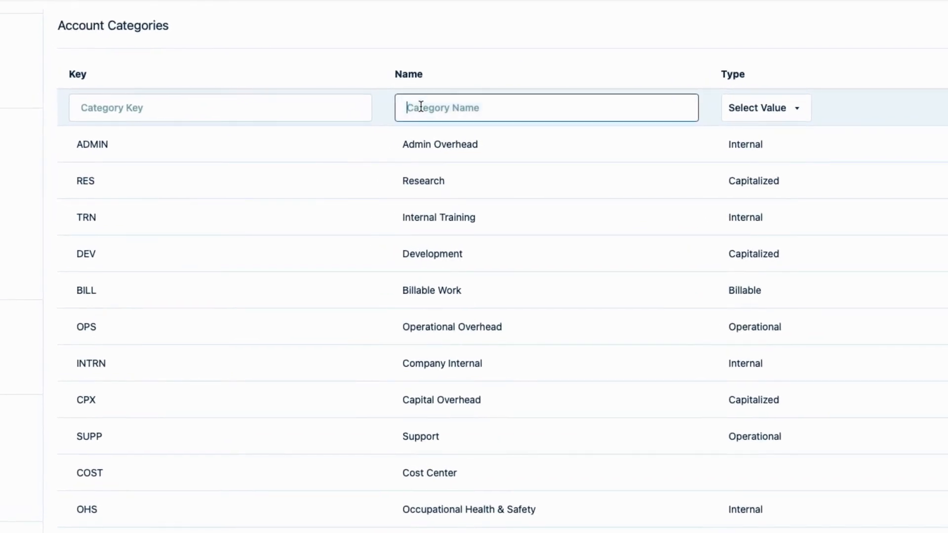
{"action": "type", "text": "Presales"}
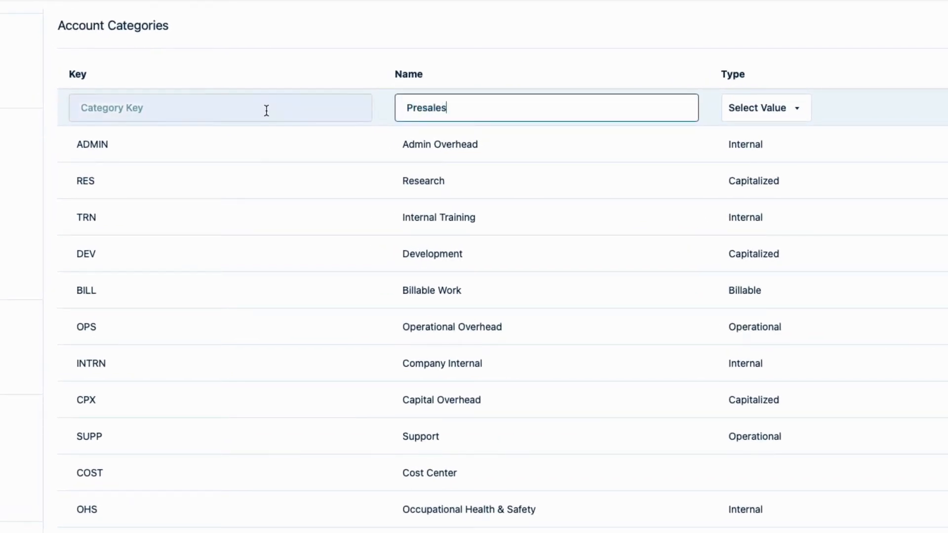
{"action": "left_click", "coordinate": [106, 107]}
{"action": "type", "text": "PRSL"}
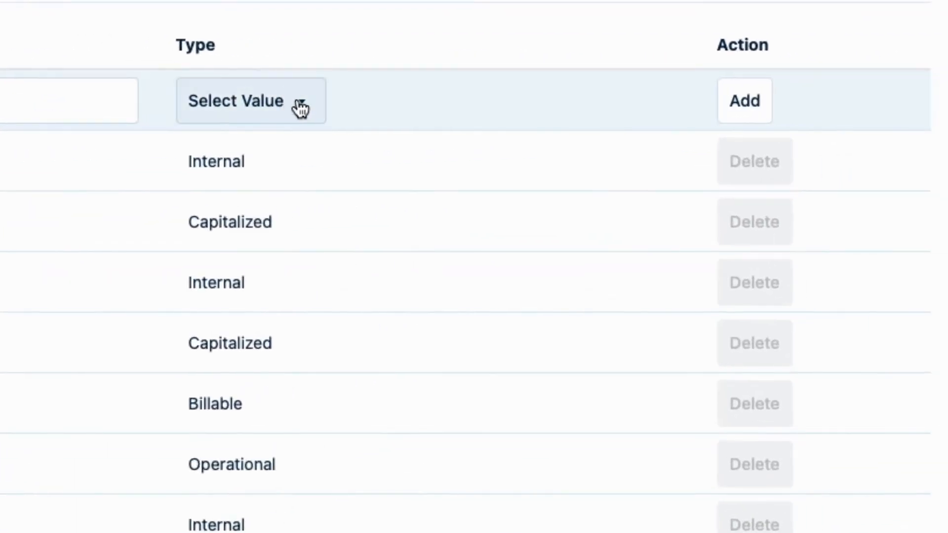
{"action": "left_click", "coordinate": [299, 107]}
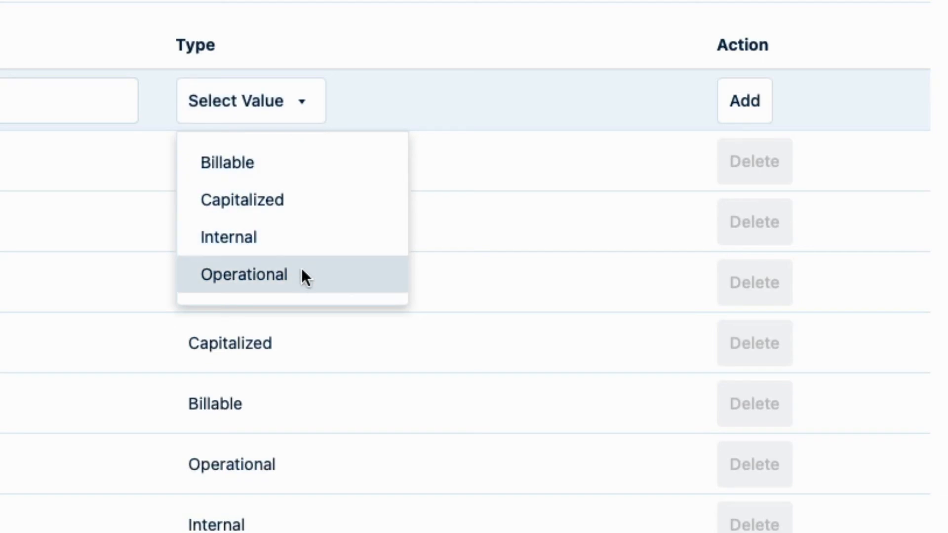
{"action": "left_click", "coordinate": [302, 280]}
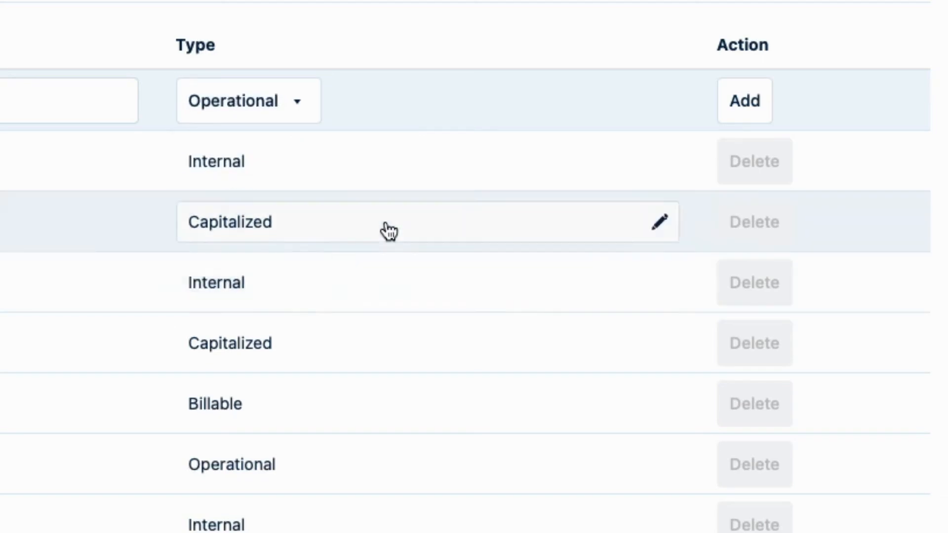
{"action": "left_click", "coordinate": [743, 108]}
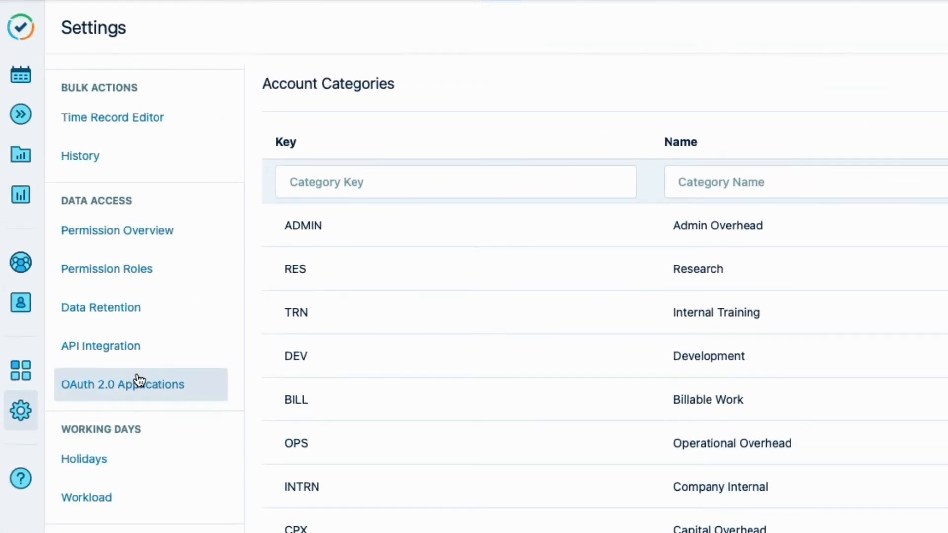
- Start a new account named H3 Energy Billable and replace its suggested key with the account number
{"action": "left_click", "coordinate": [26, 308]}
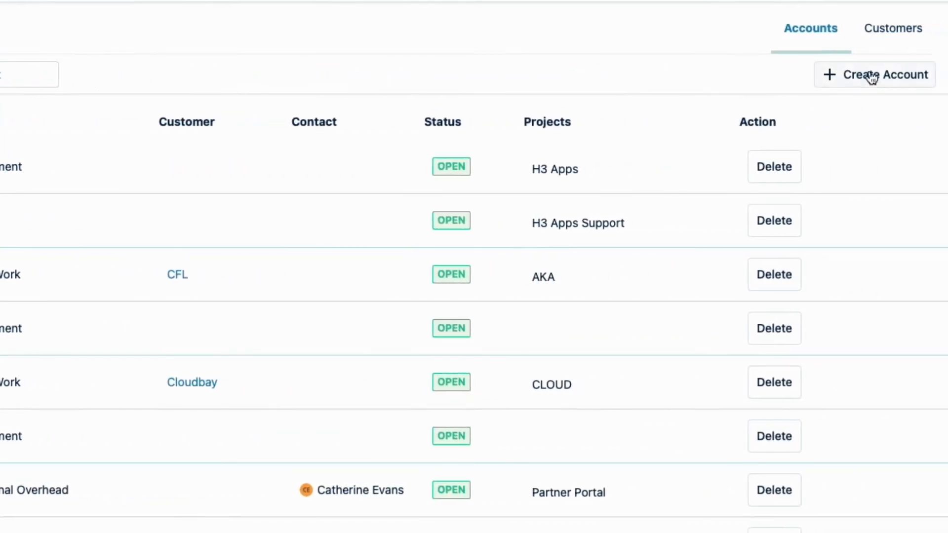
{"action": "left_click", "coordinate": [882, 85]}
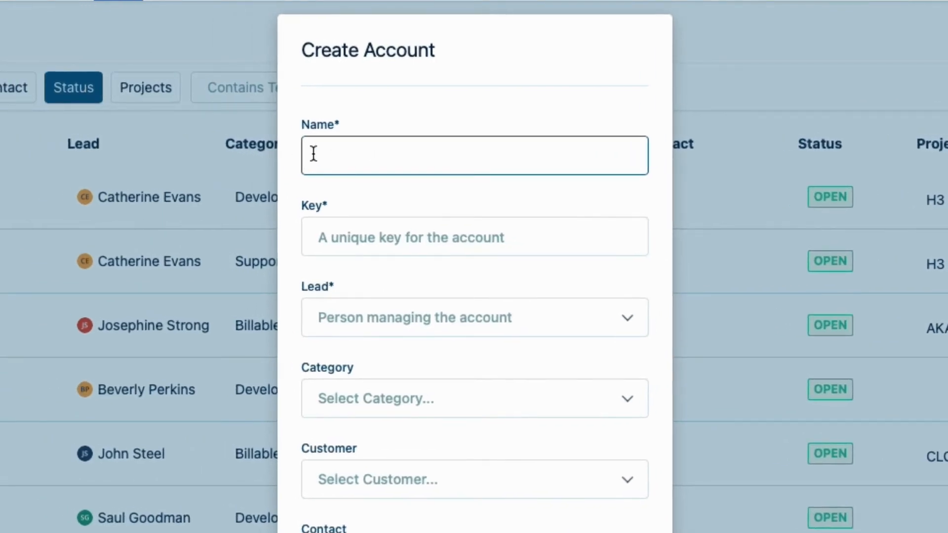
{"action": "type", "text": "H3 Energy"}
{"action": "type", "text": "lable"}
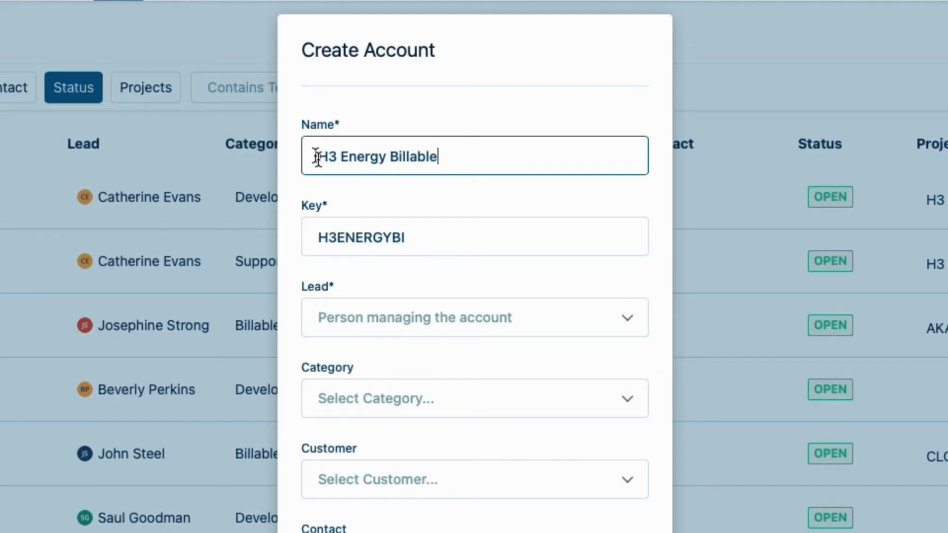
{"action": "left_click_drag", "start_coordinate": [403, 237], "coordinate": [316, 238]}
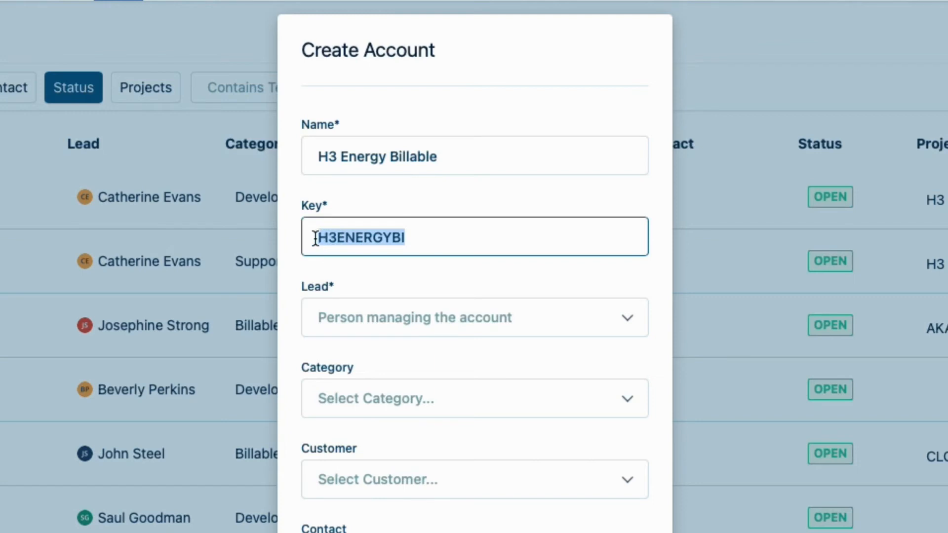
{"action": "key", "text": "BackSpace"}
{"action": "type", "text": "1357"}
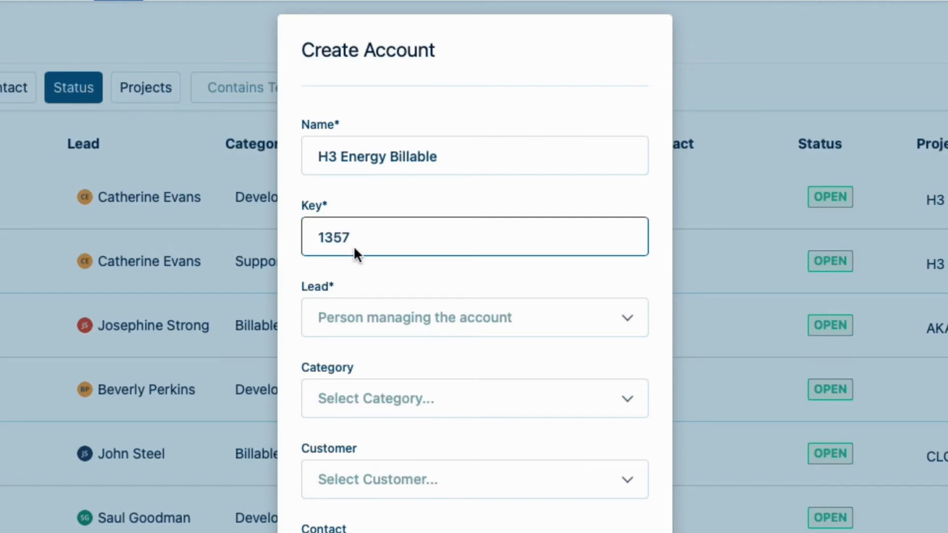
- Assign the person managing the new account as its lead
{"action": "left_click", "coordinate": [629, 317]}
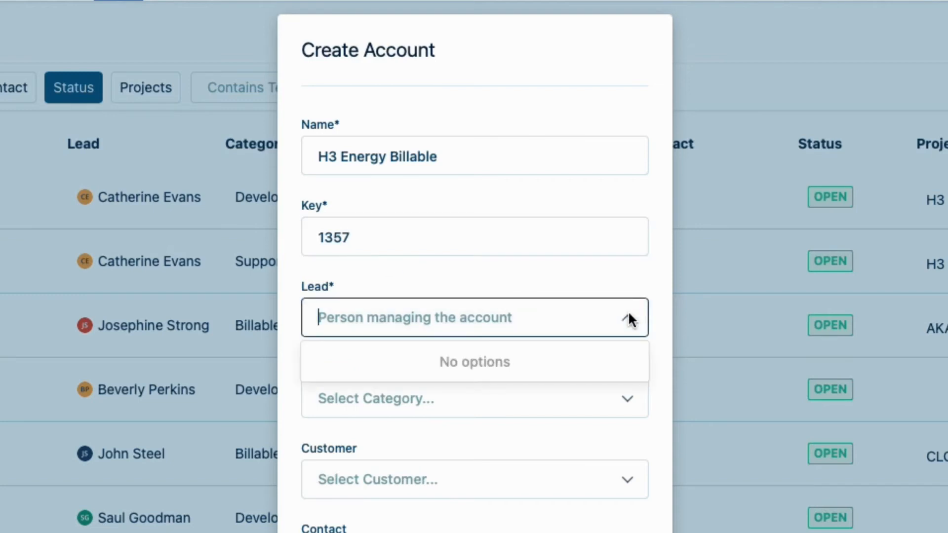
{"action": "type", "text": "c"}
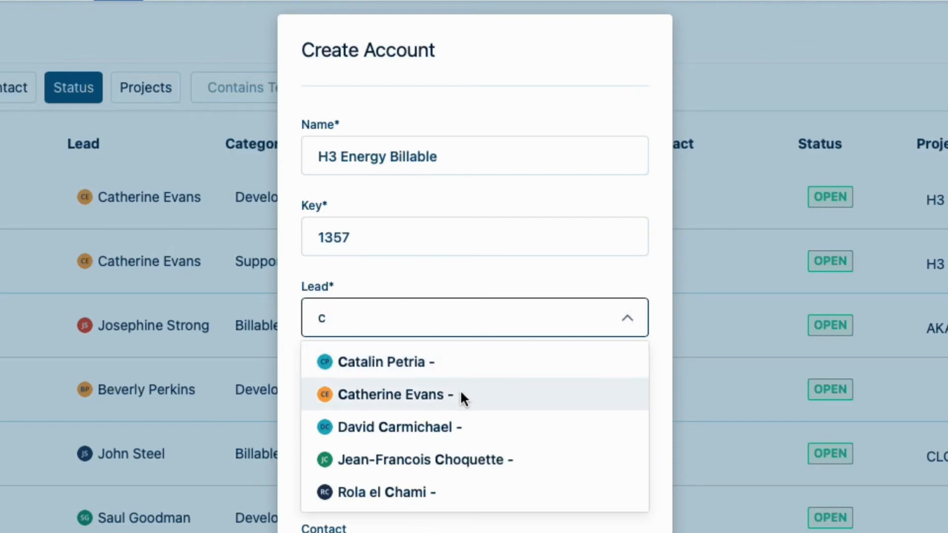
{"action": "left_click", "coordinate": [460, 393]}
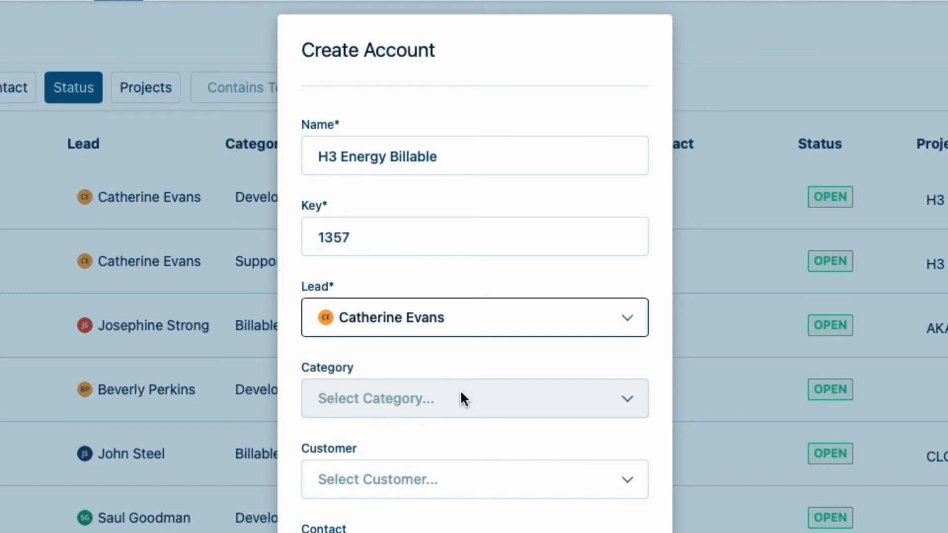
- Set the new account's category to Consulting and its customer to Greenergy
{"action": "left_click", "coordinate": [592, 399]}
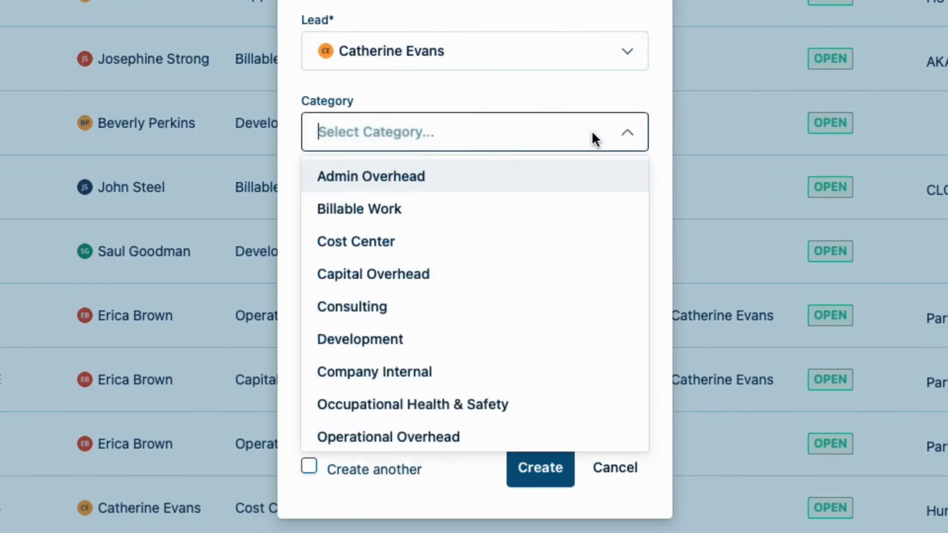
{"action": "left_click", "coordinate": [401, 306]}
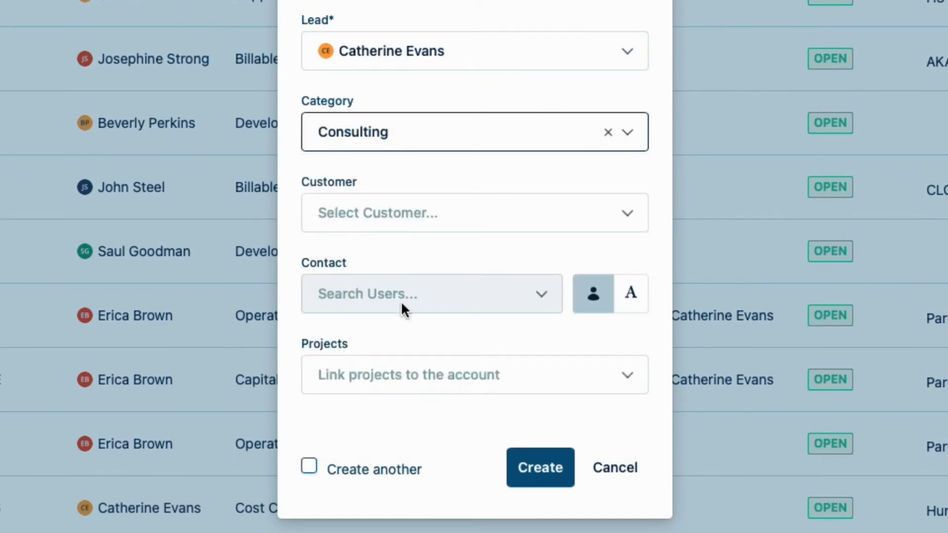
{"action": "left_click", "coordinate": [627, 213]}
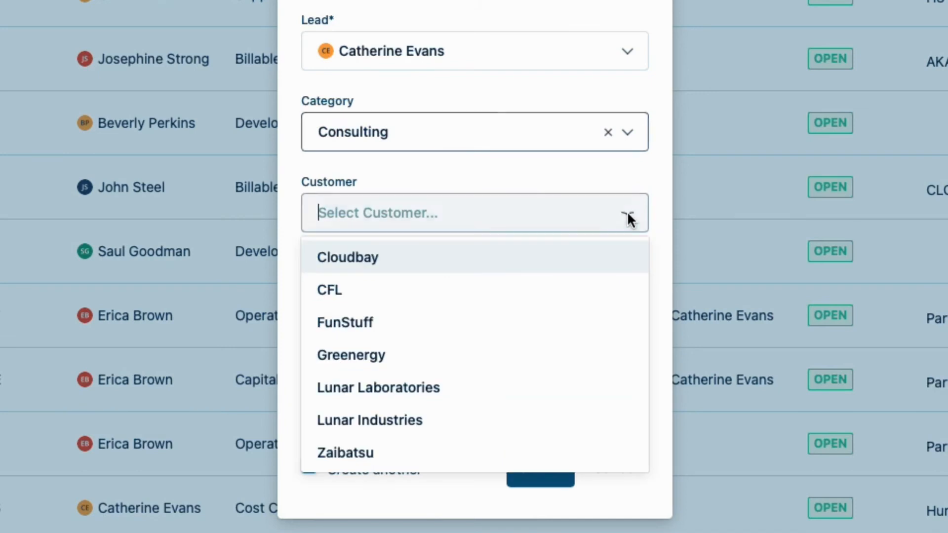
{"action": "left_click", "coordinate": [423, 351]}
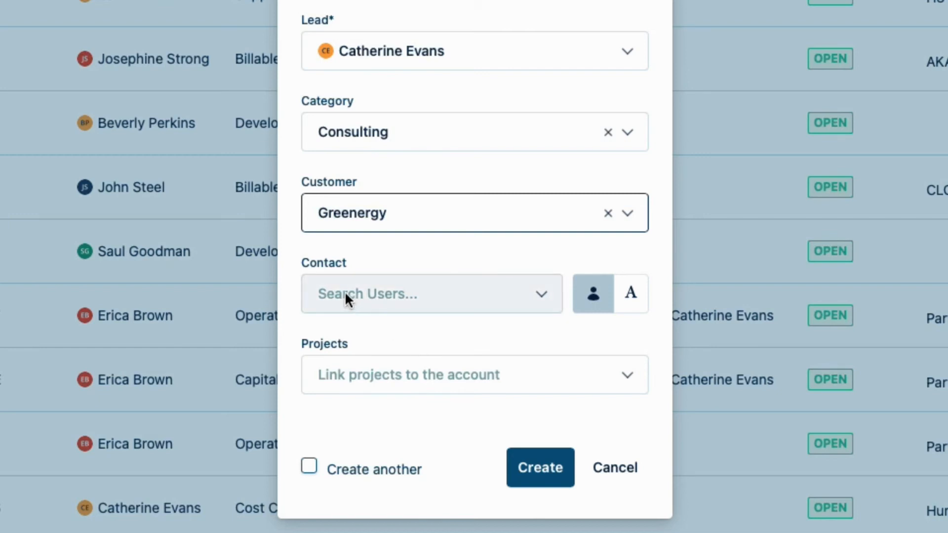
- Switch the new account's contact to an external contact and enter the contact's full name
{"action": "left_click", "coordinate": [633, 302]}
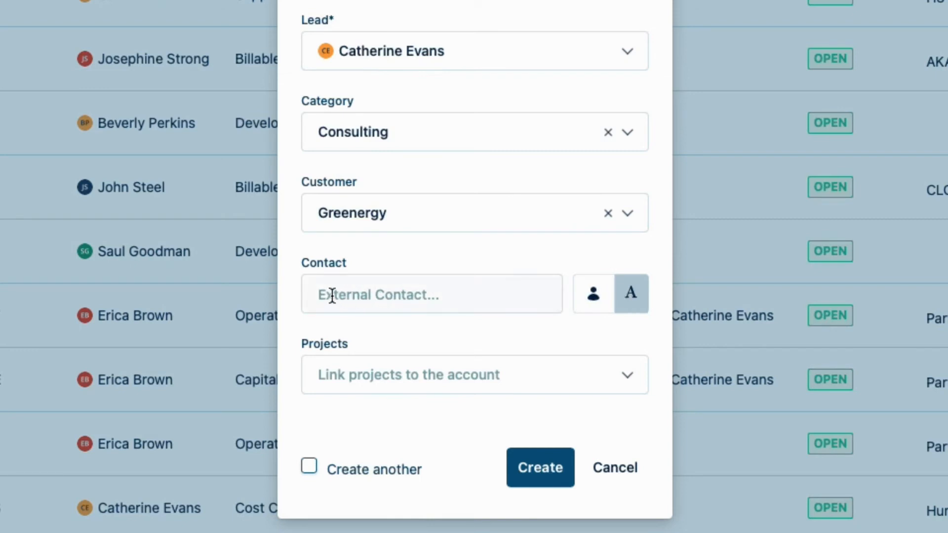
{"action": "left_click", "coordinate": [317, 293]}
{"action": "type", "text": "An"}
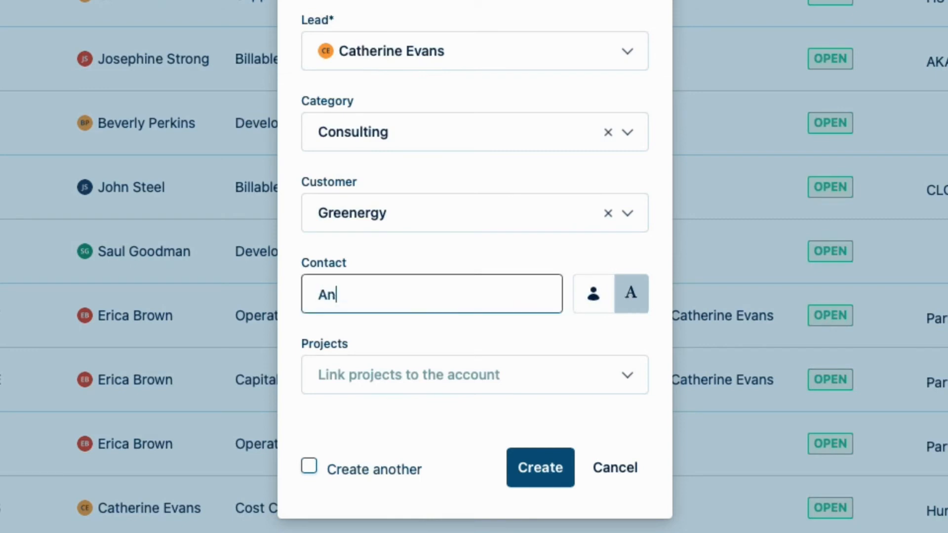
{"action": "type", "text": "neke Barth"}
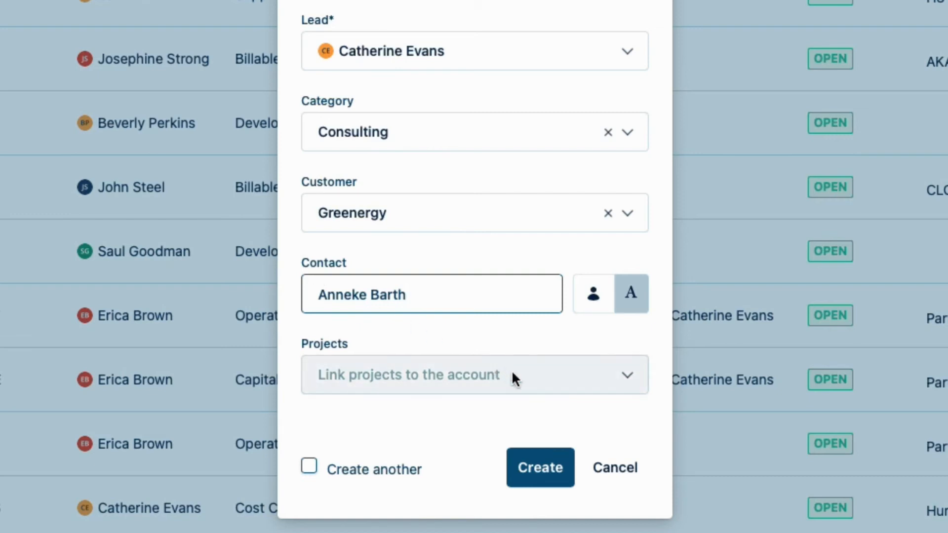
- Link the Helium-3 Energy project to the new account
{"action": "left_click", "coordinate": [626, 375]}
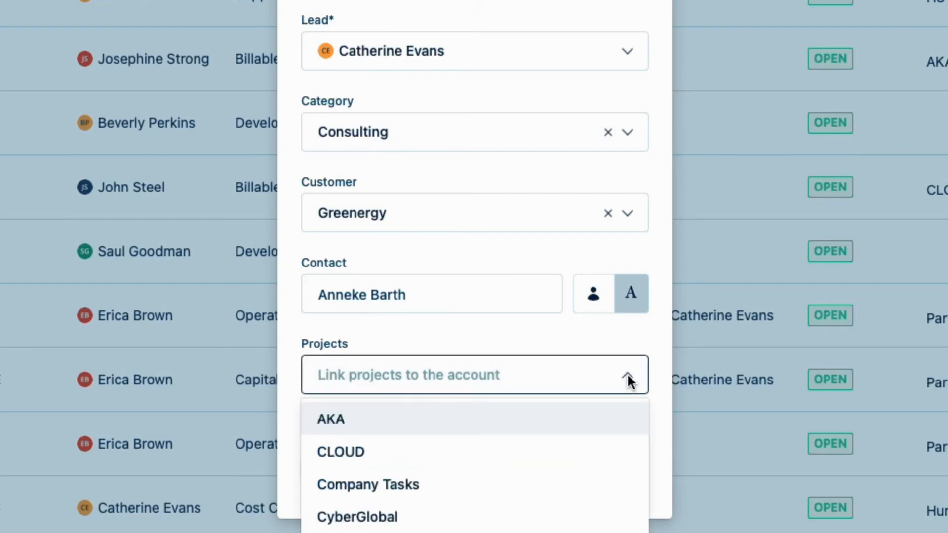
{"action": "key", "text": "Down"}
{"action": "key", "text": "Down"}
{"action": "key", "text": "Down"}
{"action": "key", "text": "Down"}
{"action": "key", "text": "Down"}
{"action": "scroll", "coordinate": [474, 465], "scroll_direction": "down", "scroll_amount": 2}
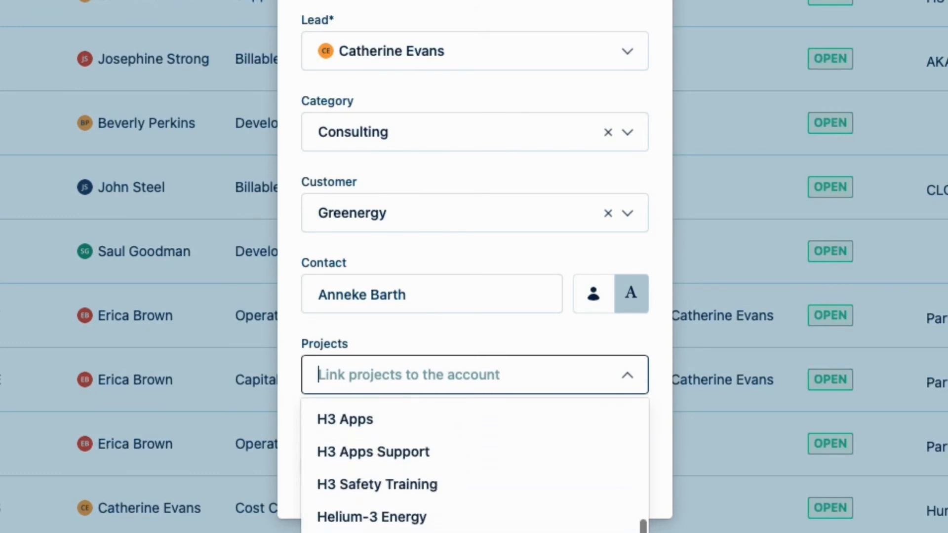
{"action": "left_click", "coordinate": [417, 515]}
- Link the Lunar Geology project as well and create the account with the option to create another enabled
{"action": "left_click", "coordinate": [628, 374]}
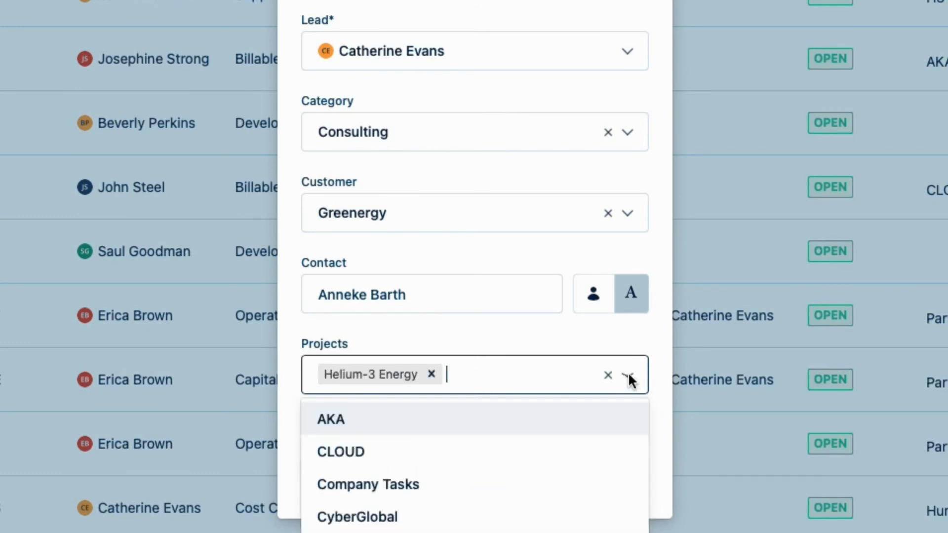
{"action": "scroll", "coordinate": [522, 482], "scroll_direction": "down", "scroll_amount": 4}
{"action": "scroll", "coordinate": [475, 464], "scroll_direction": "down", "scroll_amount": 3}
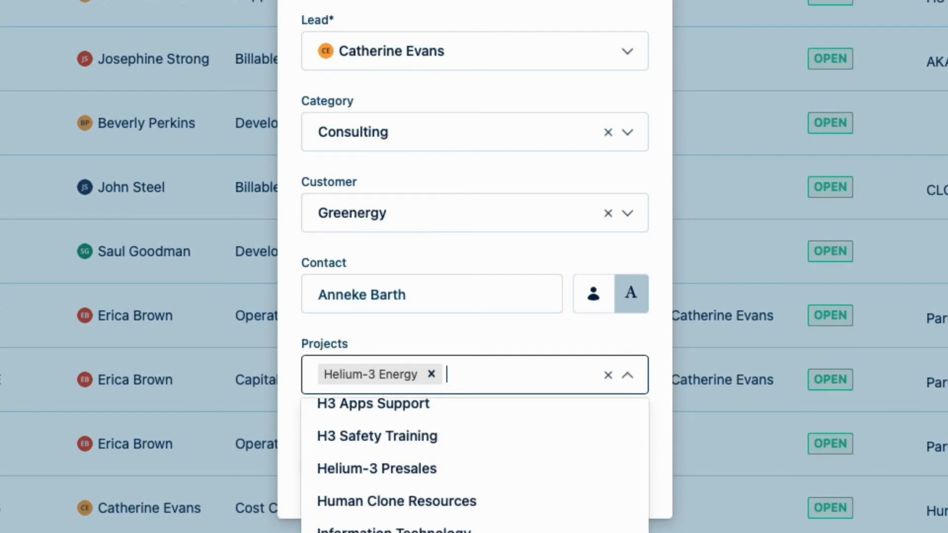
{"action": "left_click", "coordinate": [395, 529]}
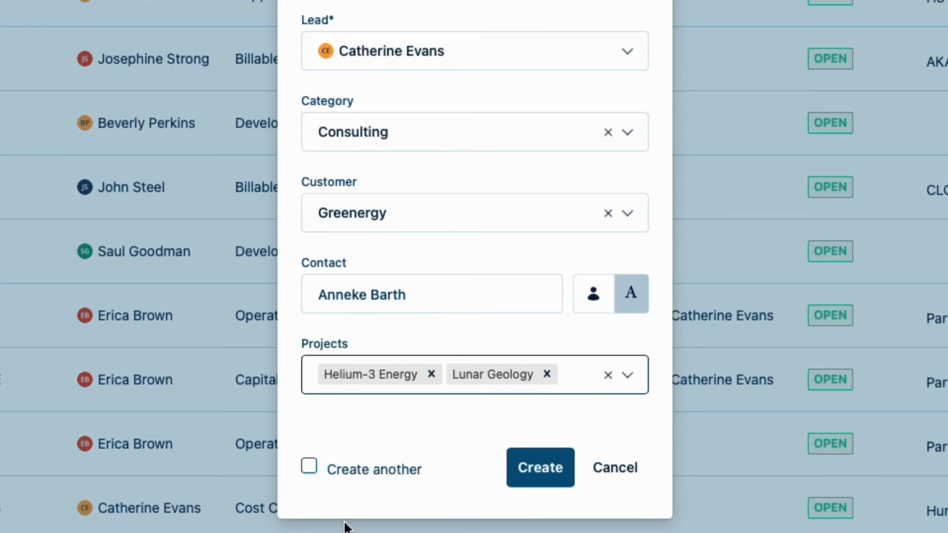
{"action": "left_click", "coordinate": [310, 467]}
{"action": "left_click", "coordinate": [542, 476]}
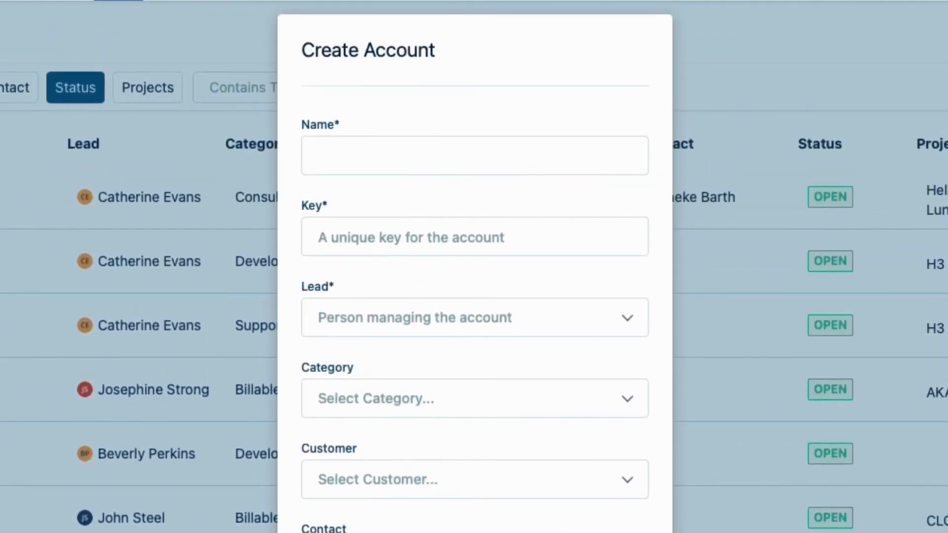
- Name the next account H3 Solutions and replace its suggested key with the account number
{"action": "left_click", "coordinate": [356, 158]}
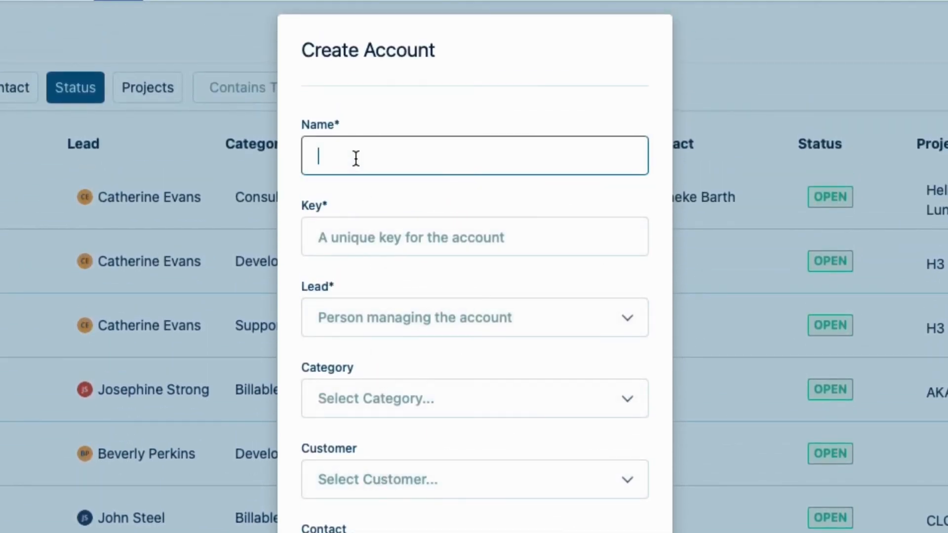
{"action": "type", "text": "H3 Solutions"}
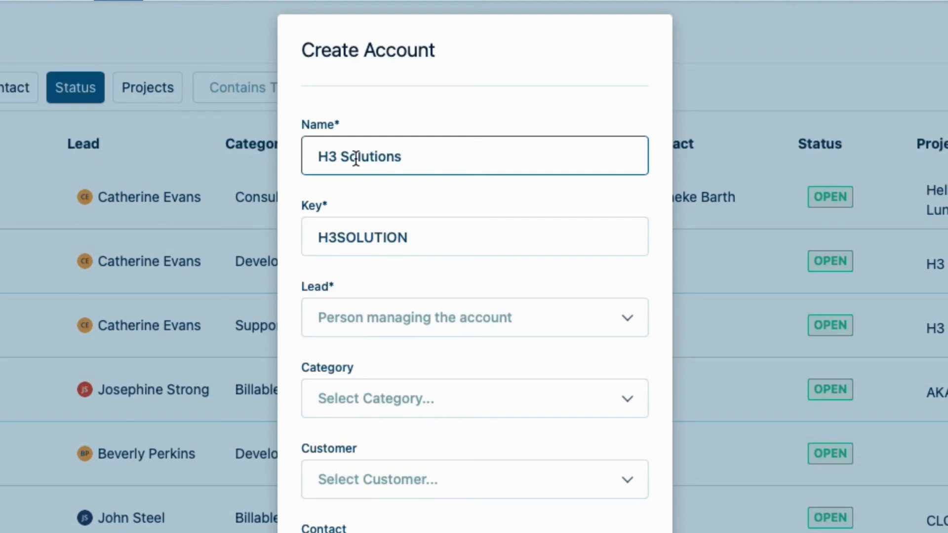
{"action": "left_click_drag", "start_coordinate": [419, 234], "coordinate": [309, 240]}
{"action": "key", "text": "BackSpace"}
{"action": "type", "text": "1457"}
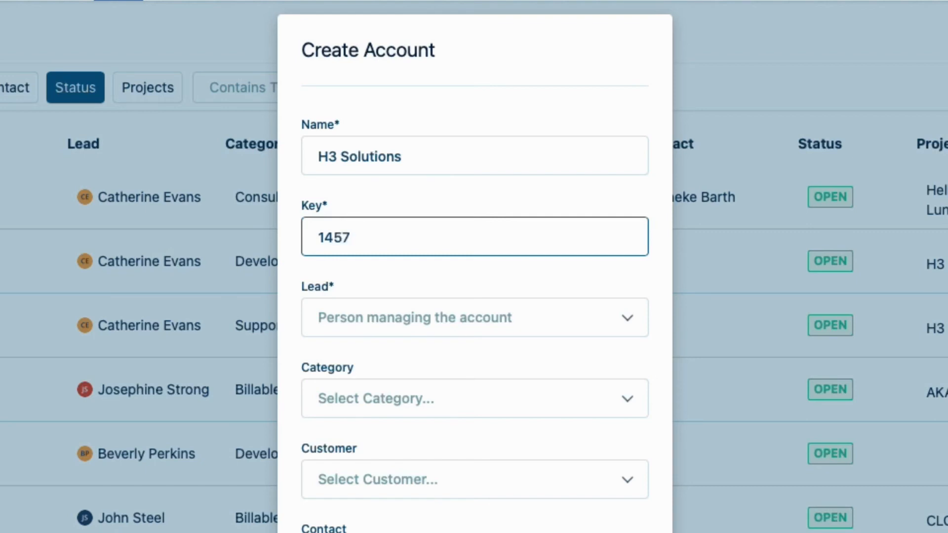
- Assign the person managing the H3 Solutions account as its lead
{"action": "left_click", "coordinate": [507, 318]}
{"action": "type", "text": "ca"}
{"action": "left_click", "coordinate": [400, 393]}
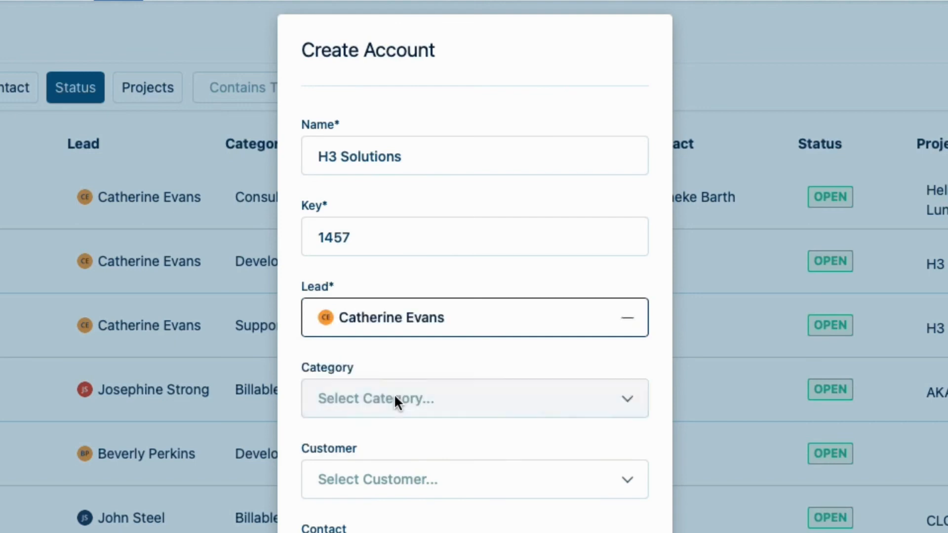
- Set the H3 Solutions account's category to Presales and its customer to Greenergy
{"action": "left_click", "coordinate": [394, 357]}
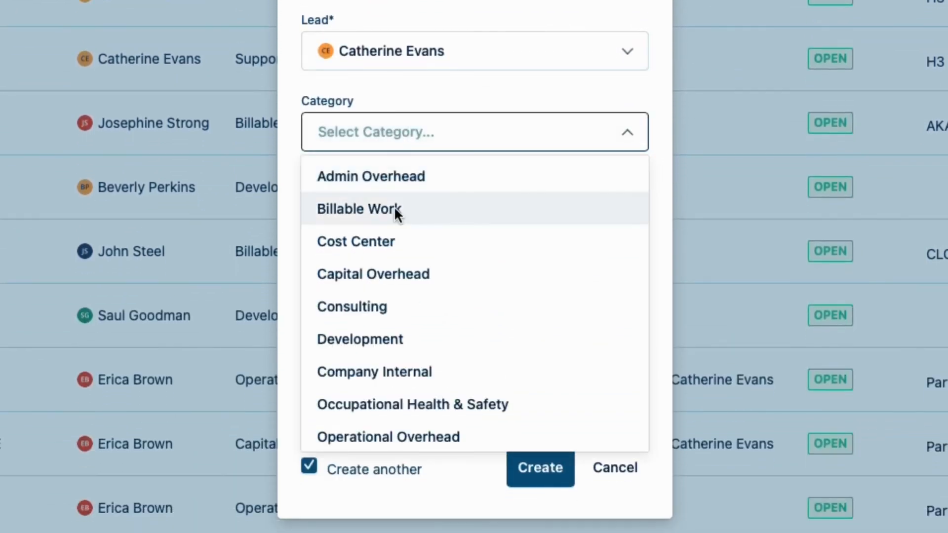
{"action": "scroll", "coordinate": [375, 346], "scroll_direction": "down", "scroll_amount": 3}
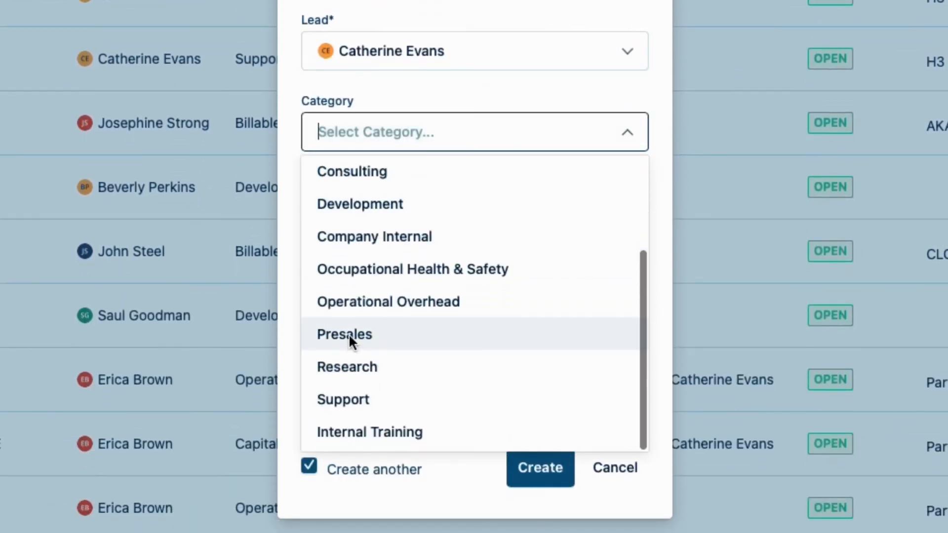
{"action": "left_click", "coordinate": [351, 336]}
{"action": "left_click", "coordinate": [621, 223]}
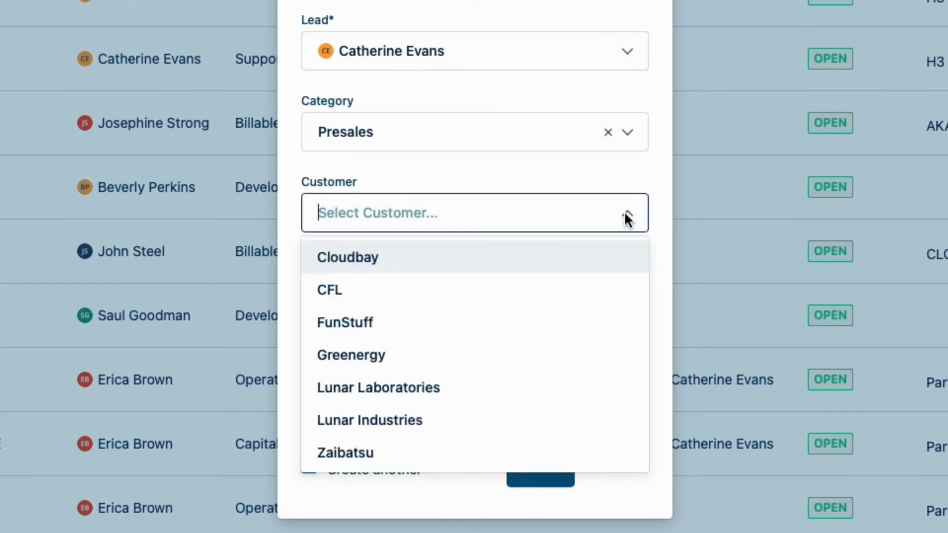
{"action": "left_click", "coordinate": [471, 346]}
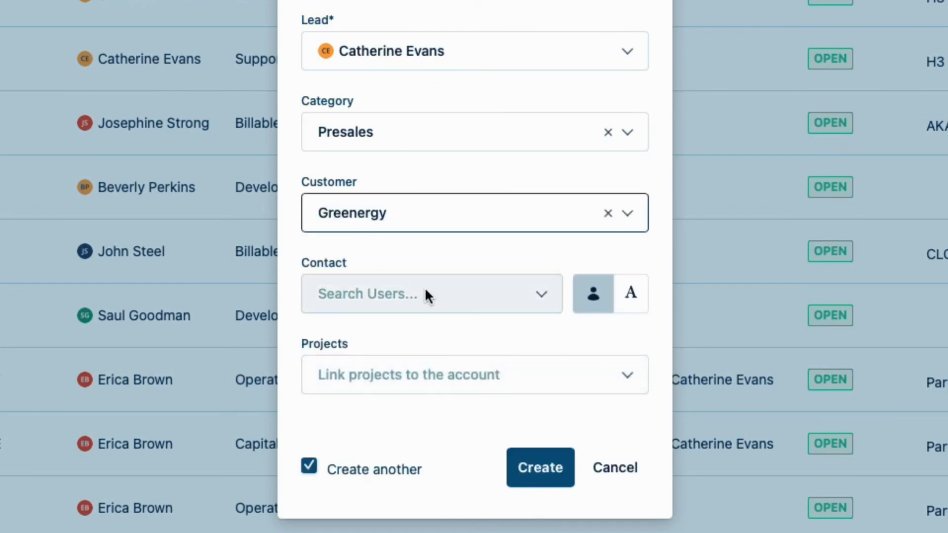
- Link the Helium-3 Presales project to H3 Solutions and create the account with the option to create another disabled
{"action": "left_click", "coordinate": [622, 373]}
{"action": "scroll", "coordinate": [499, 514], "scroll_direction": "down", "scroll_amount": 5}
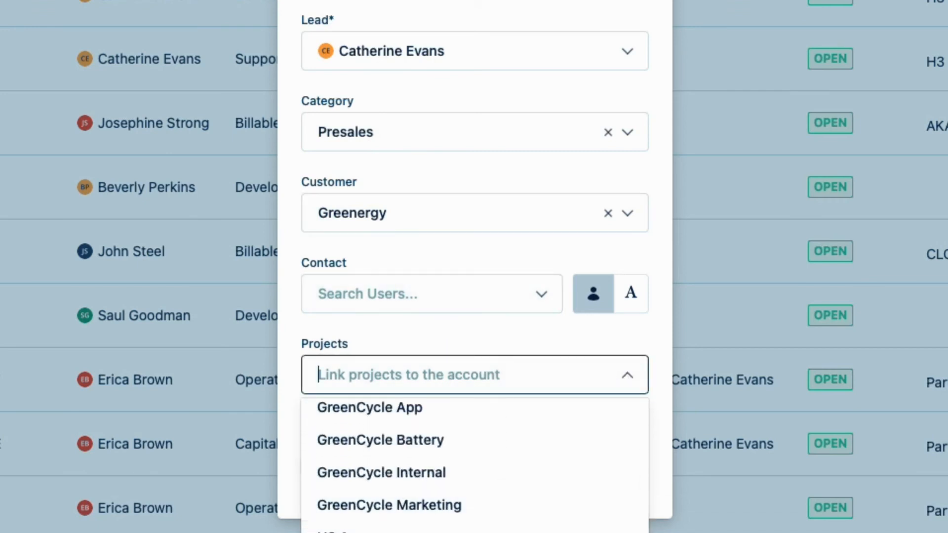
{"action": "scroll", "coordinate": [474, 468], "scroll_direction": "down", "scroll_amount": 2}
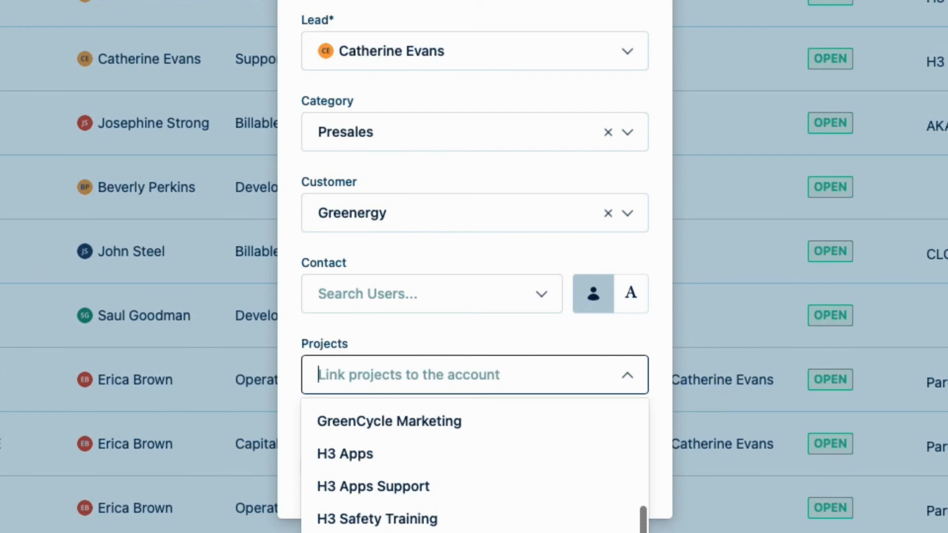
{"action": "left_click", "coordinate": [376, 531]}
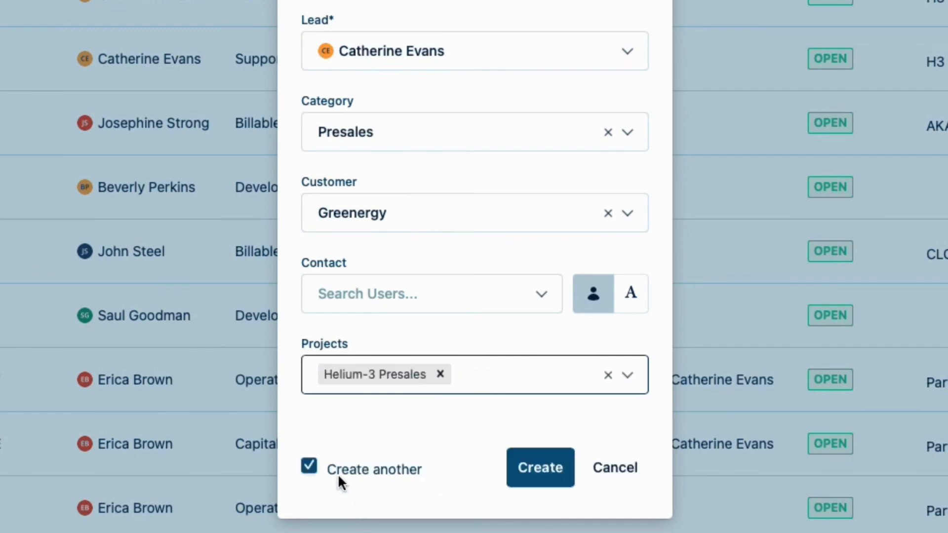
{"action": "left_click", "coordinate": [310, 466]}
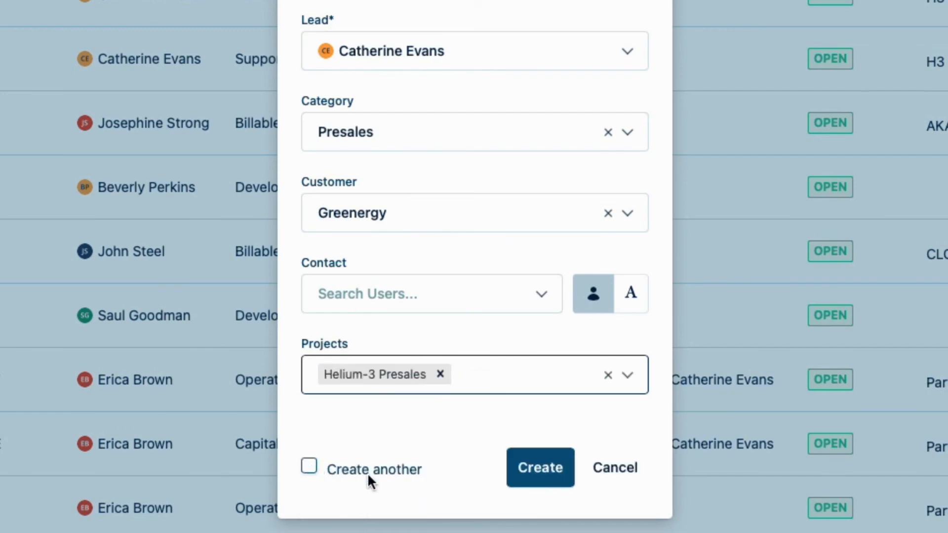
{"action": "left_click", "coordinate": [546, 472]}
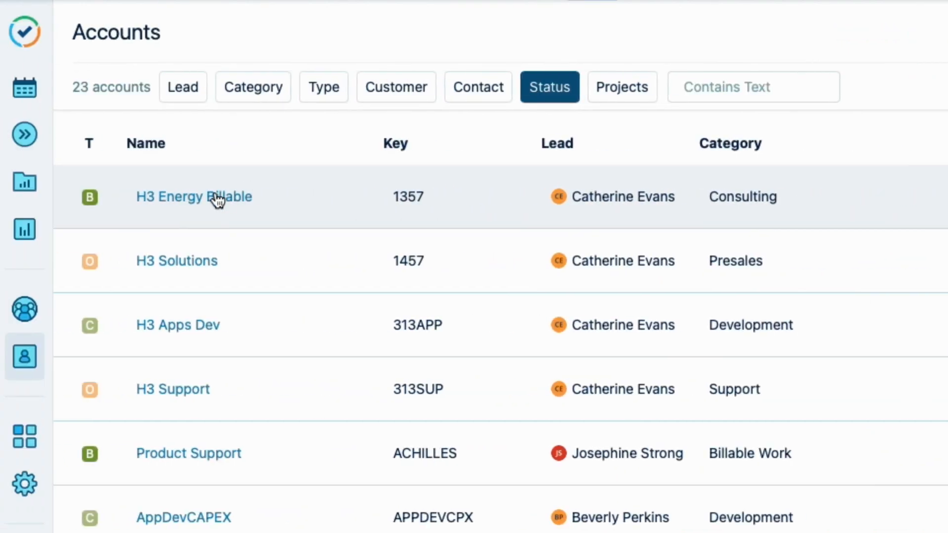
- Open the H3 Energy Billable account's project links and view the global account confirmation without applying it
{"action": "left_click", "coordinate": [185, 198]}
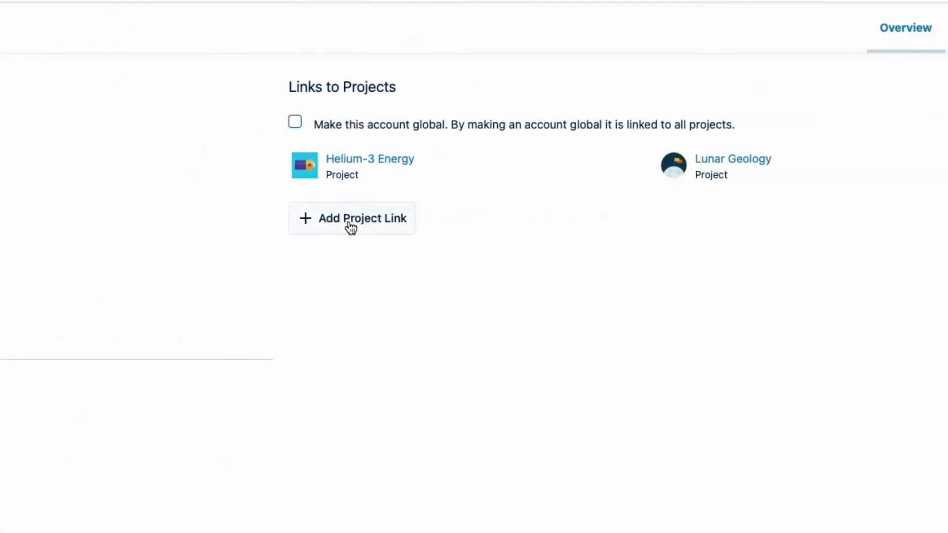
{"action": "left_click", "coordinate": [353, 225]}
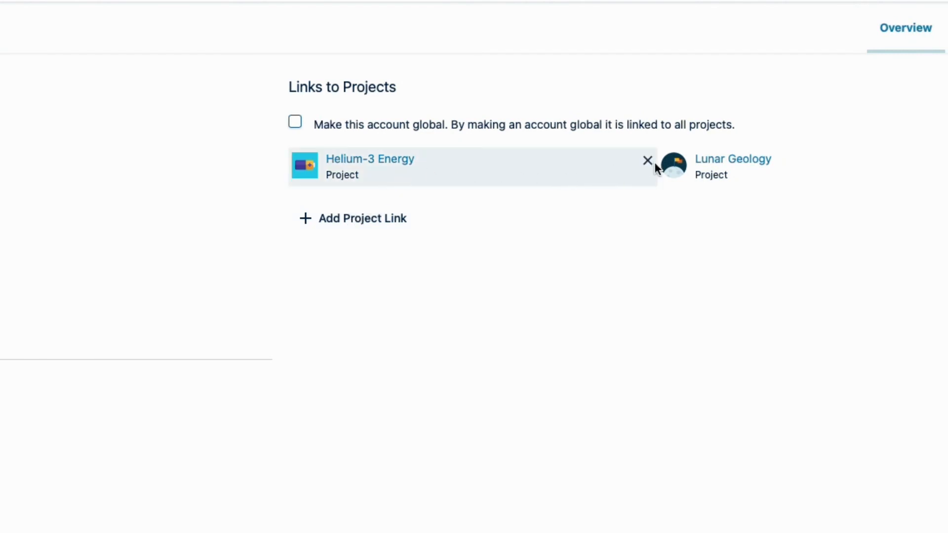
{"action": "left_click", "coordinate": [295, 123]}
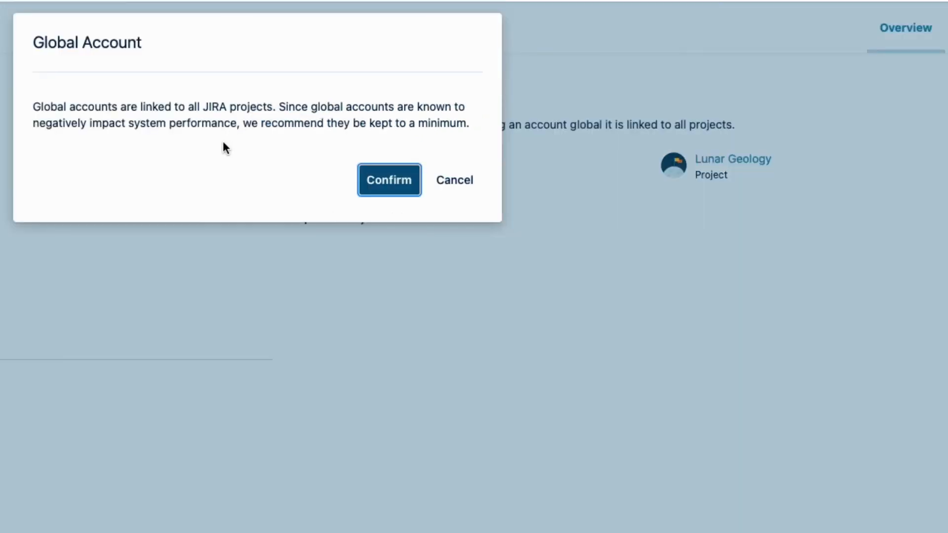
{"action": "left_click", "coordinate": [454, 187]}
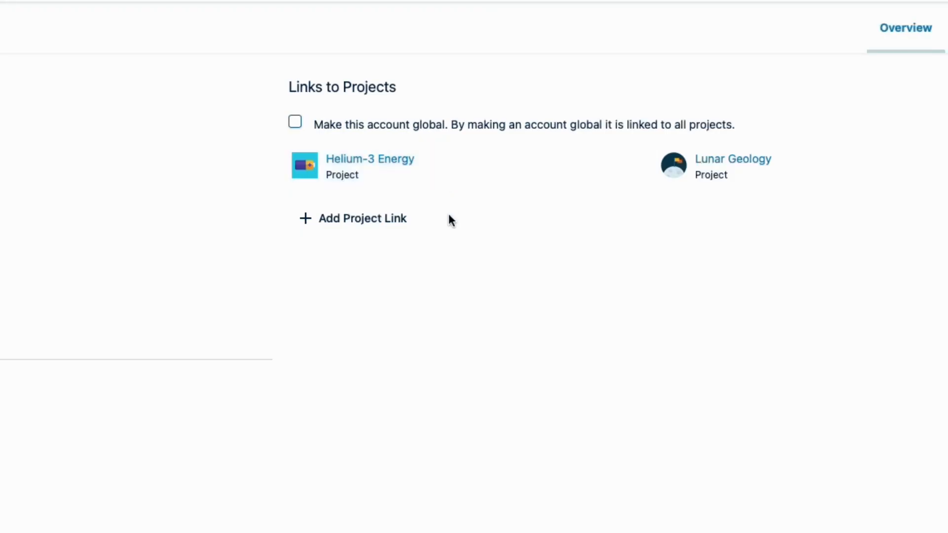